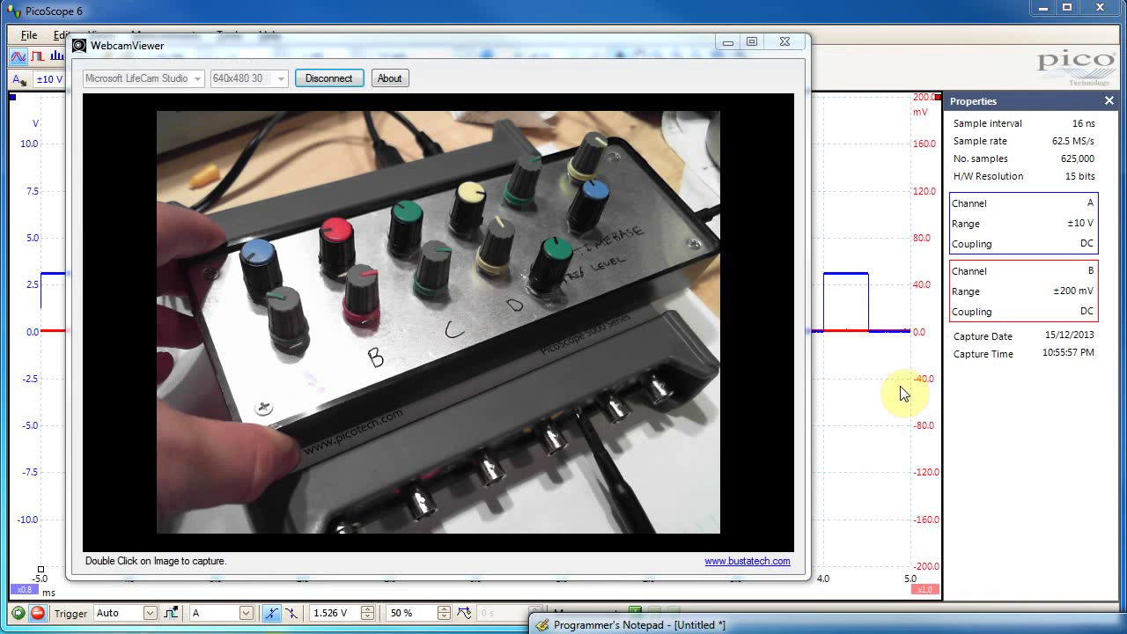
Bring the blank Programmer's Notepad document in front of WebcamViewer
left_click(545, 70)
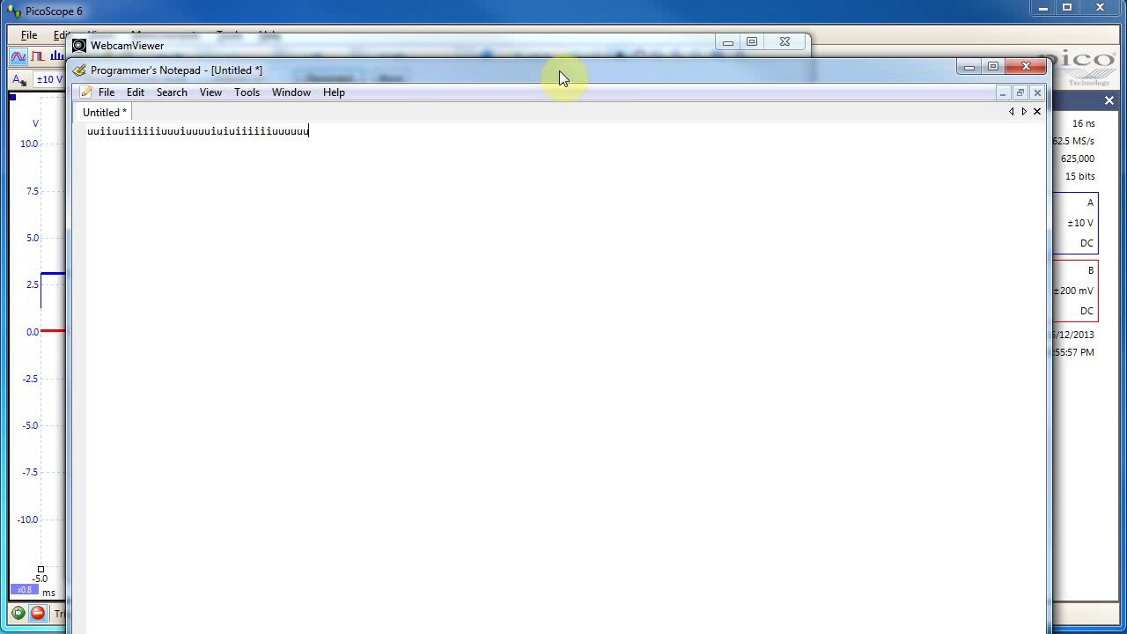
Move Notepad aside, type runs of i, u, e and q with the knobs, then close the document
left_click_drag(551, 78, 620, 350)
type("iuuuuuuuuuuuiiiiiui")
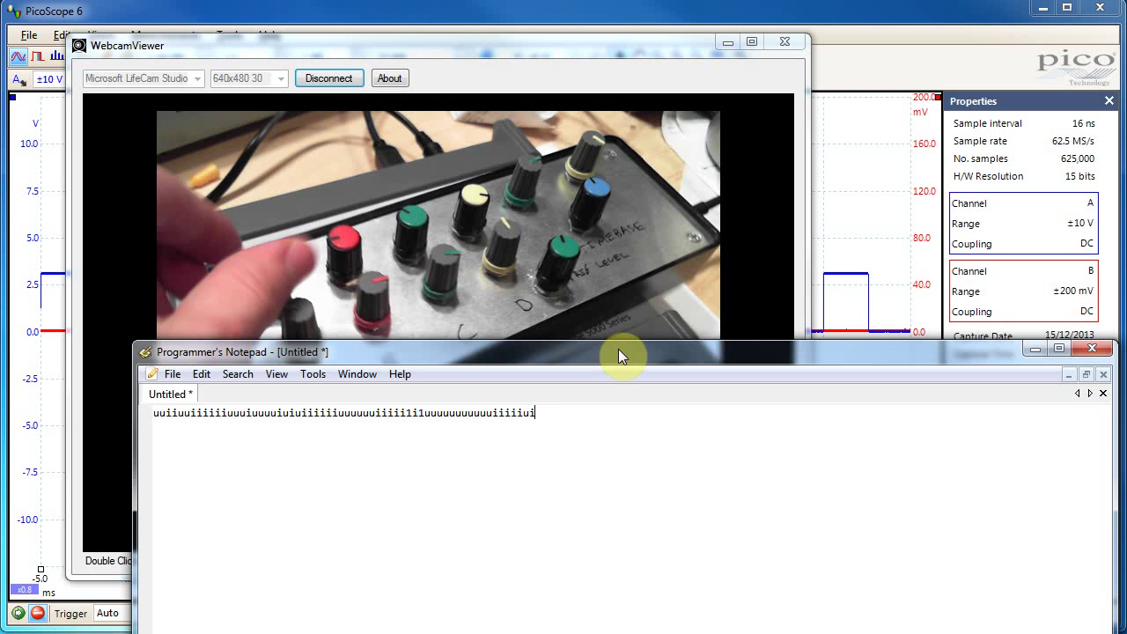
type("eeeeeqqqqqqqqeeeeeqqqqeqqeeeeeeqqqeeeeeqqqqqeqeeqqqqqqe")
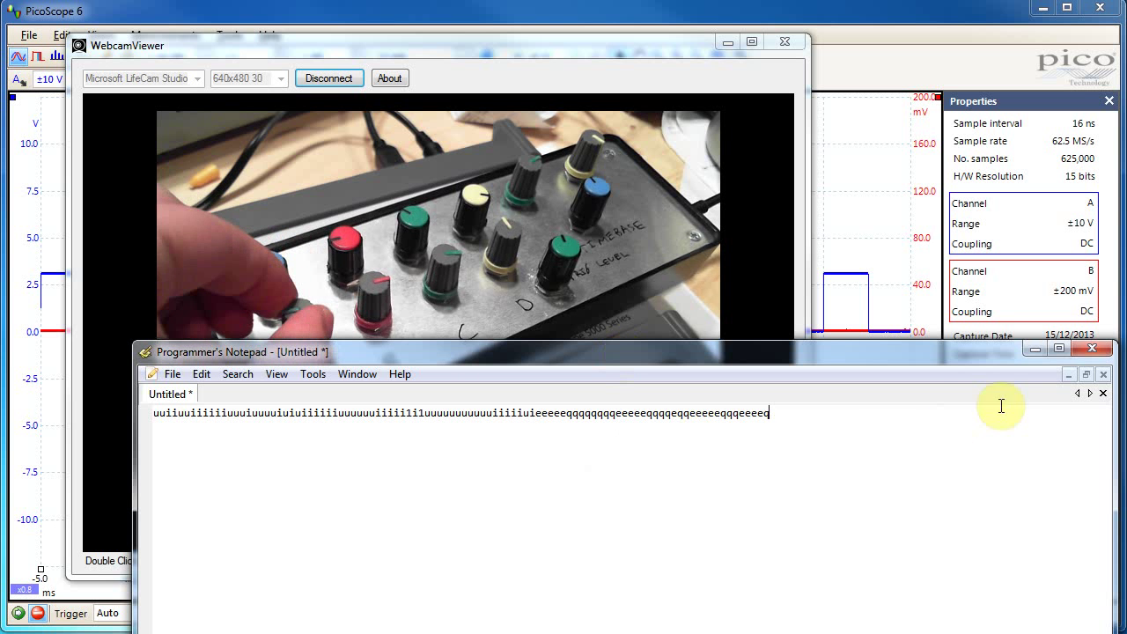
triple_click(933, 448)
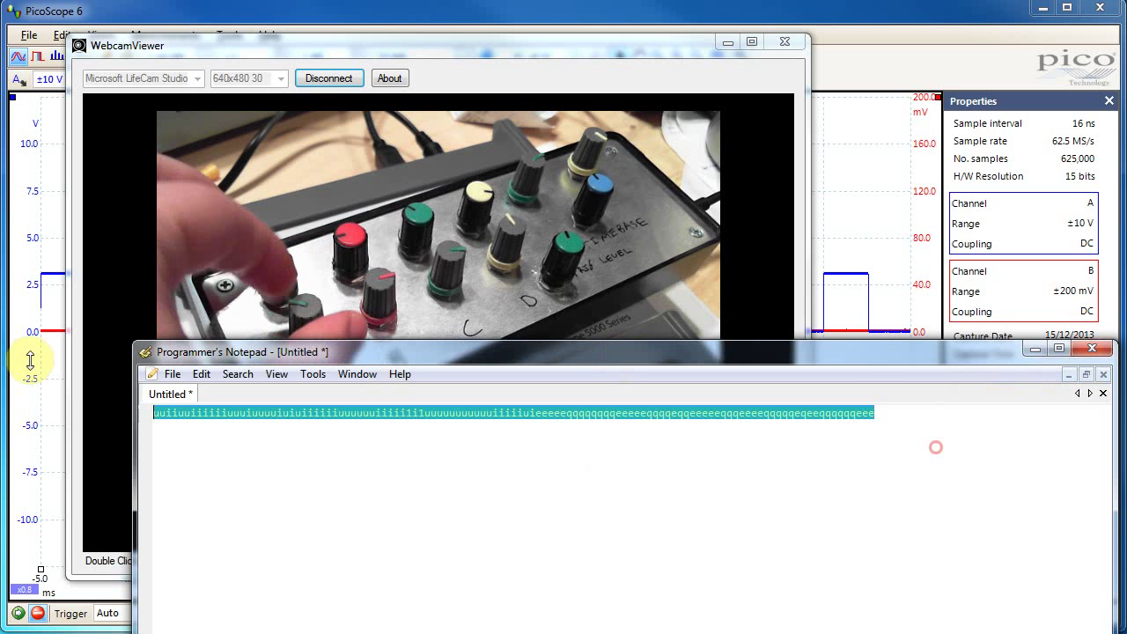
type("eeeeqqqqqqqqeeeeeeeeqqqqqqeeeeqeeqqqeqq")
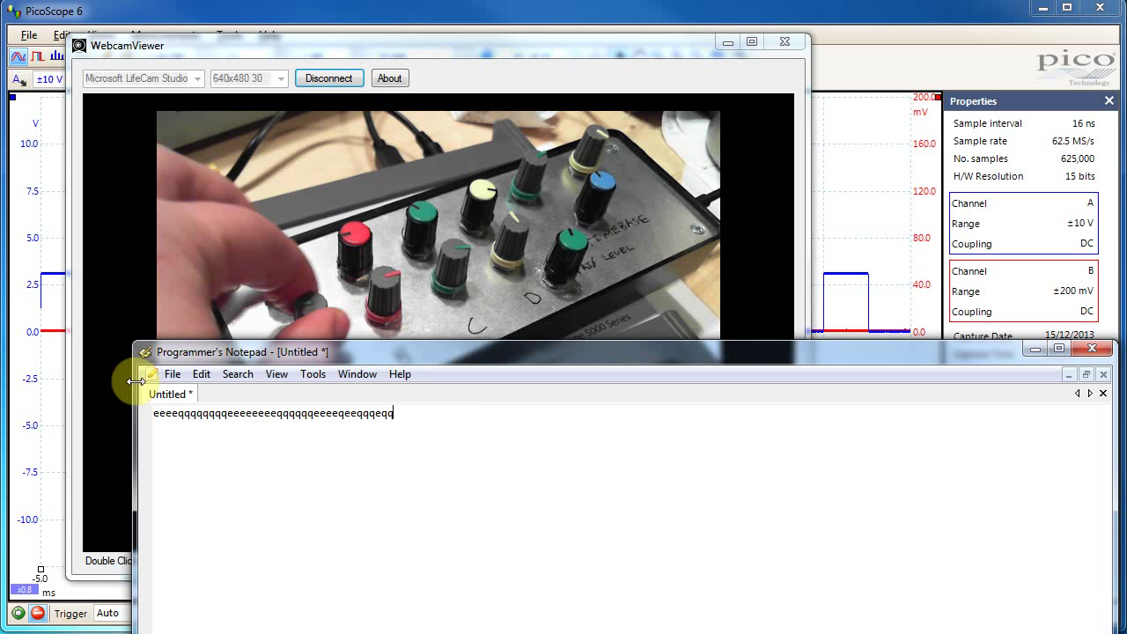
type("qiiuuuu")
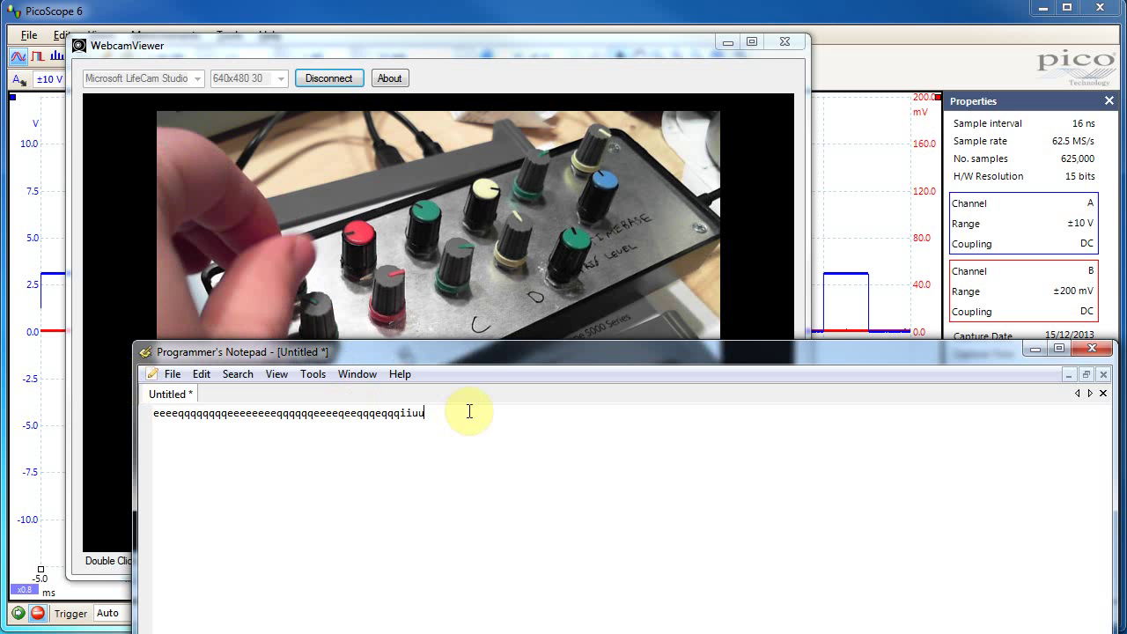
left_click(1099, 352)
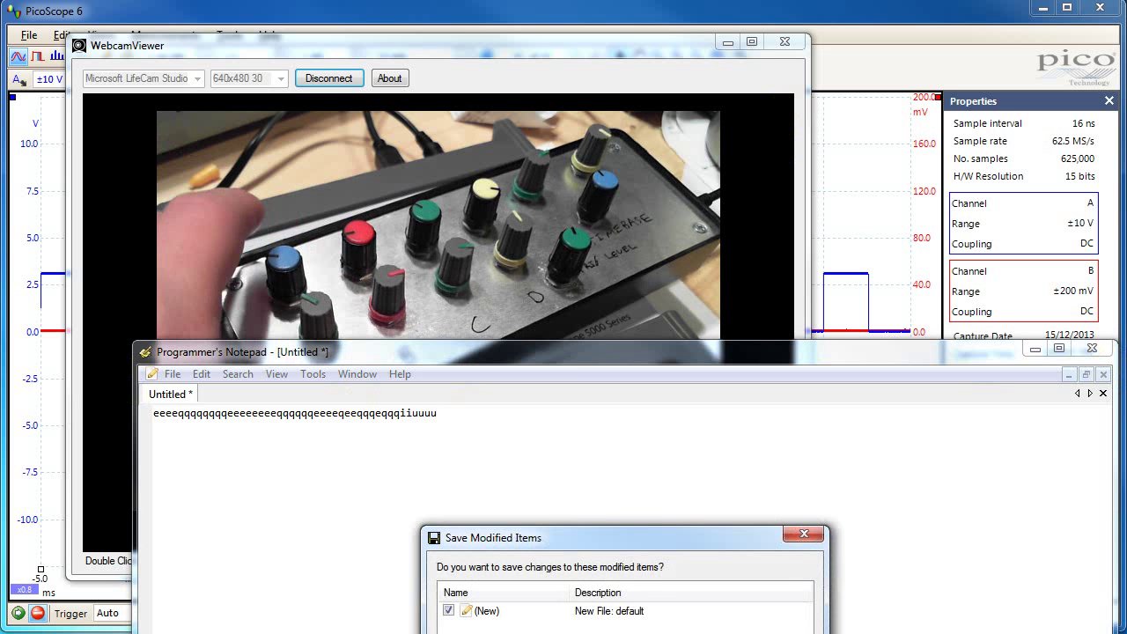
Discard the unsaved test text and reconnect the live webcam feed
key("n")
left_click(321, 80)
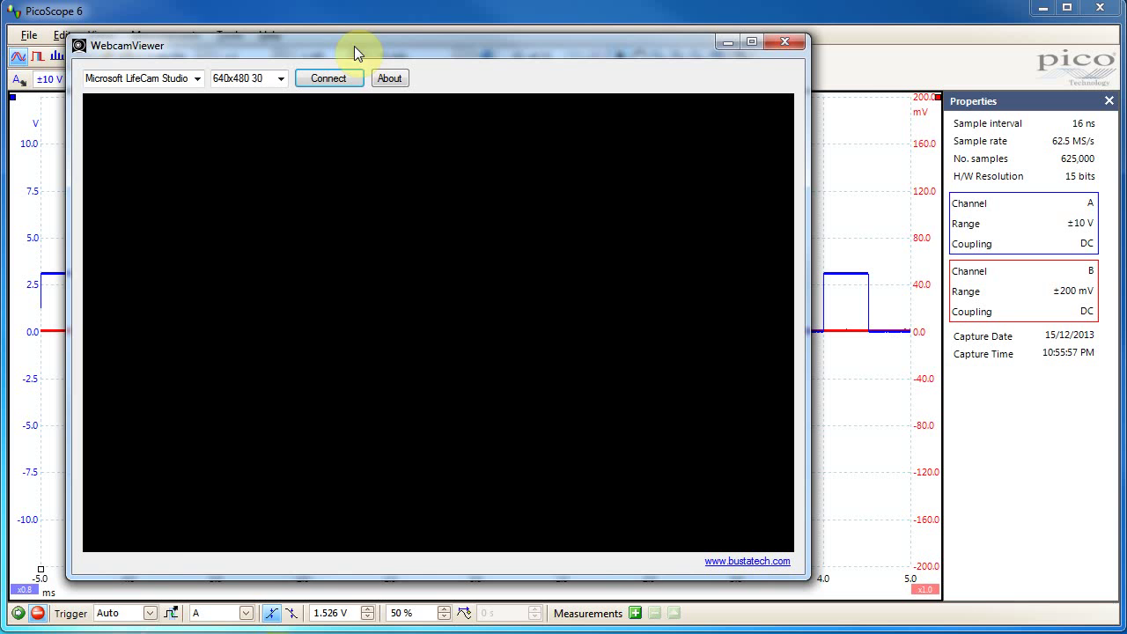
left_click(329, 80)
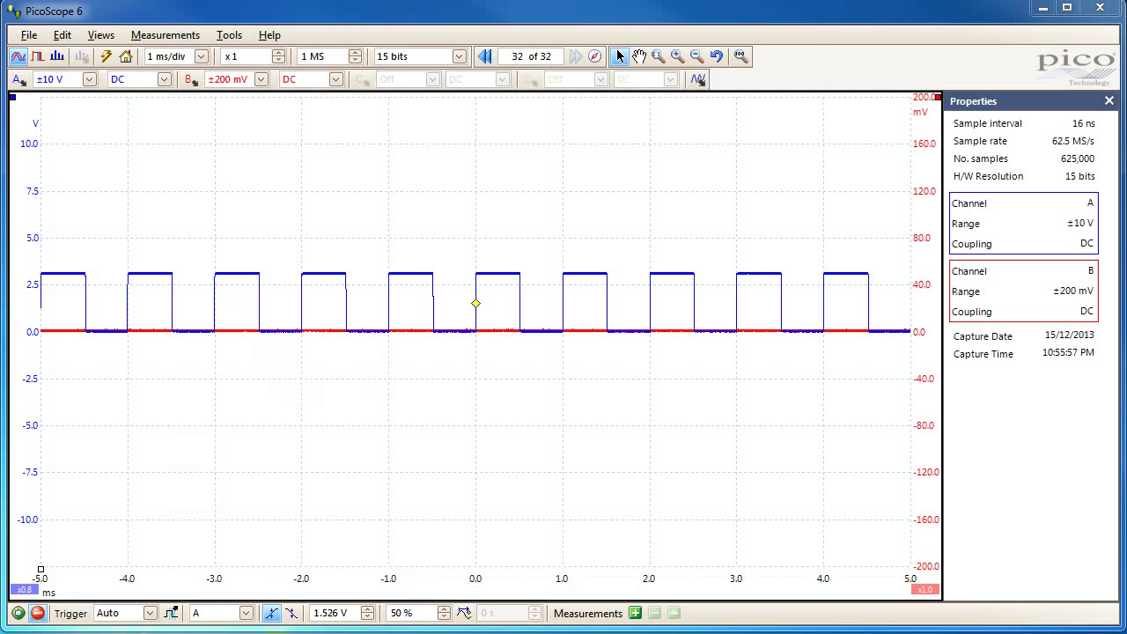
Restart the scope capture and step channel B's range down to Off
left_click(18, 613)
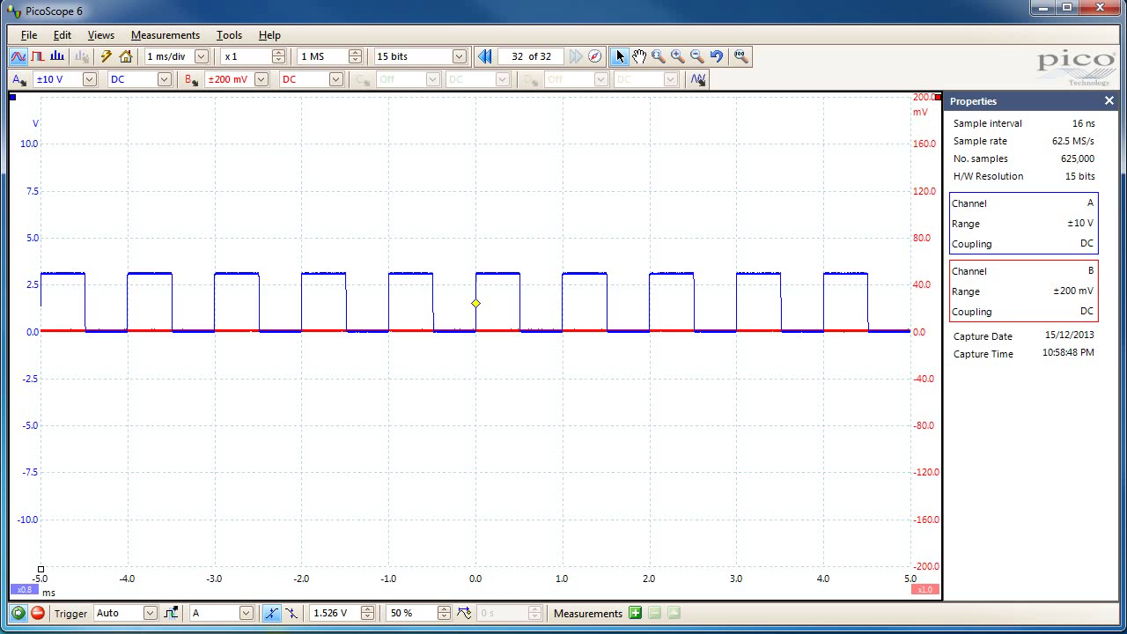
key("Down")
key("Down")
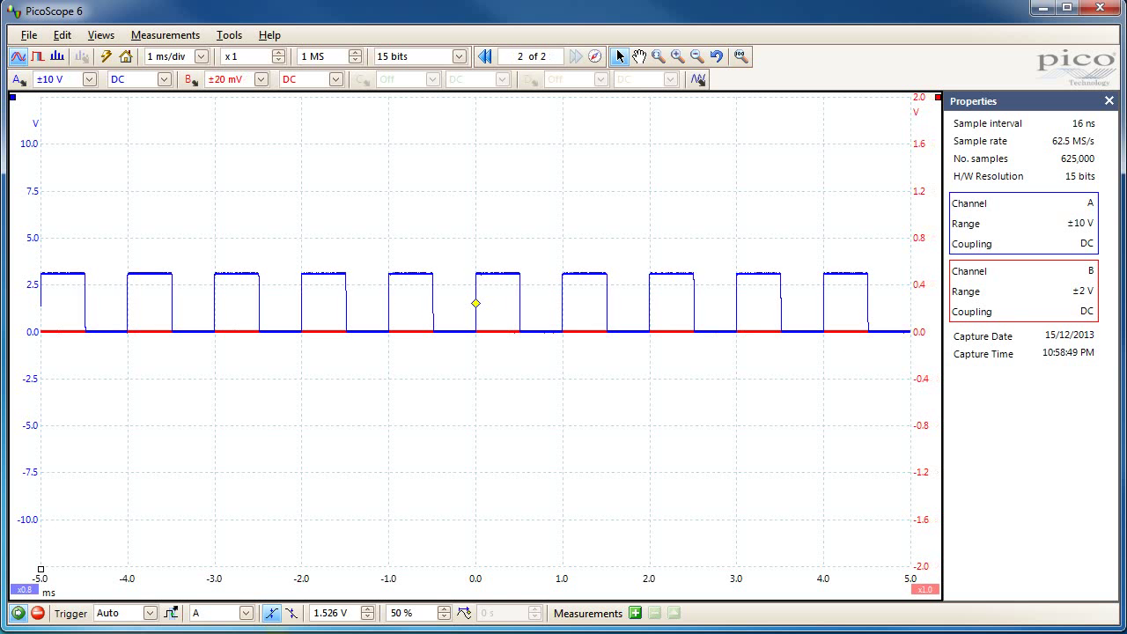
key("Down")
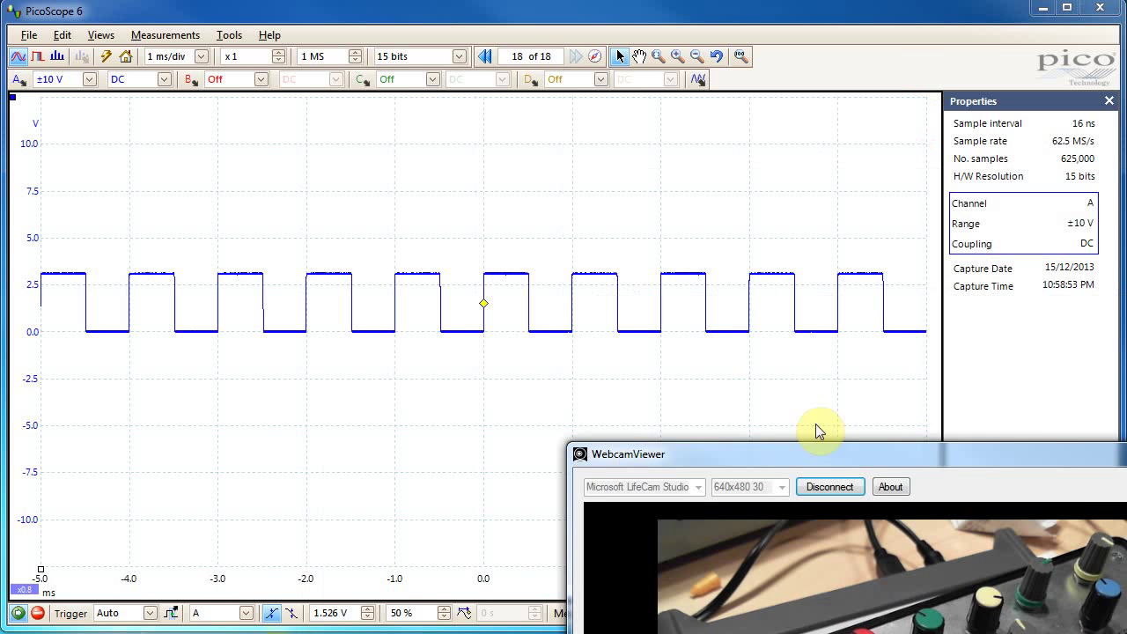
Maximise PicoScope and reposition the camera viewer toward the upper left
left_click_drag(816, 422, 779, 334)
left_click_drag(783, 18, 722, 0)
left_click(1122, 365)
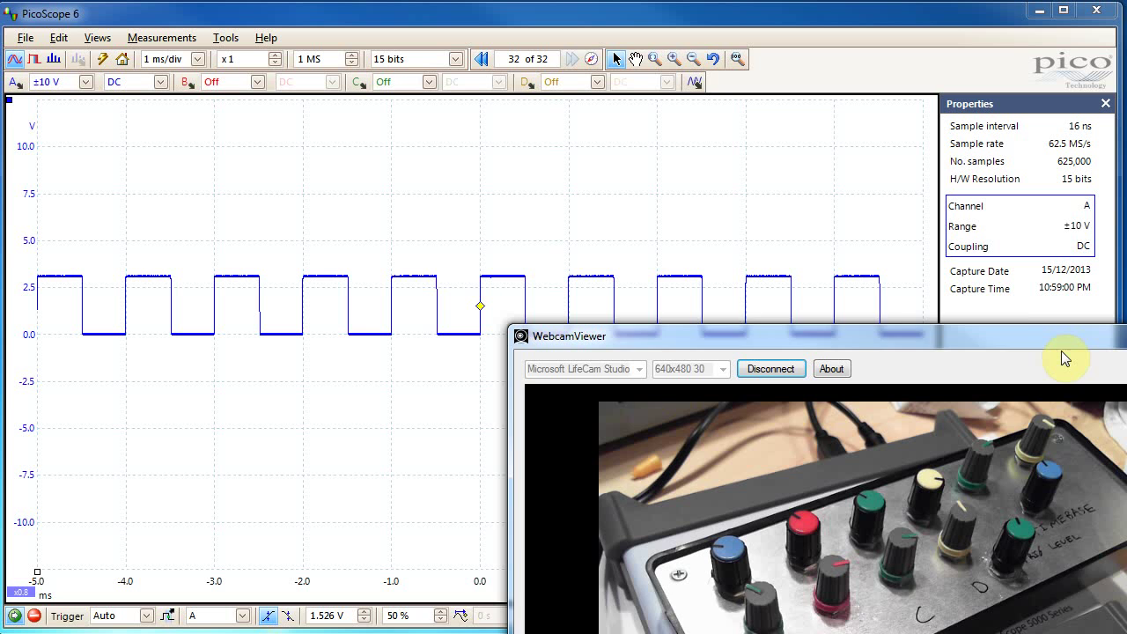
left_click_drag(1060, 351, 890, 358)
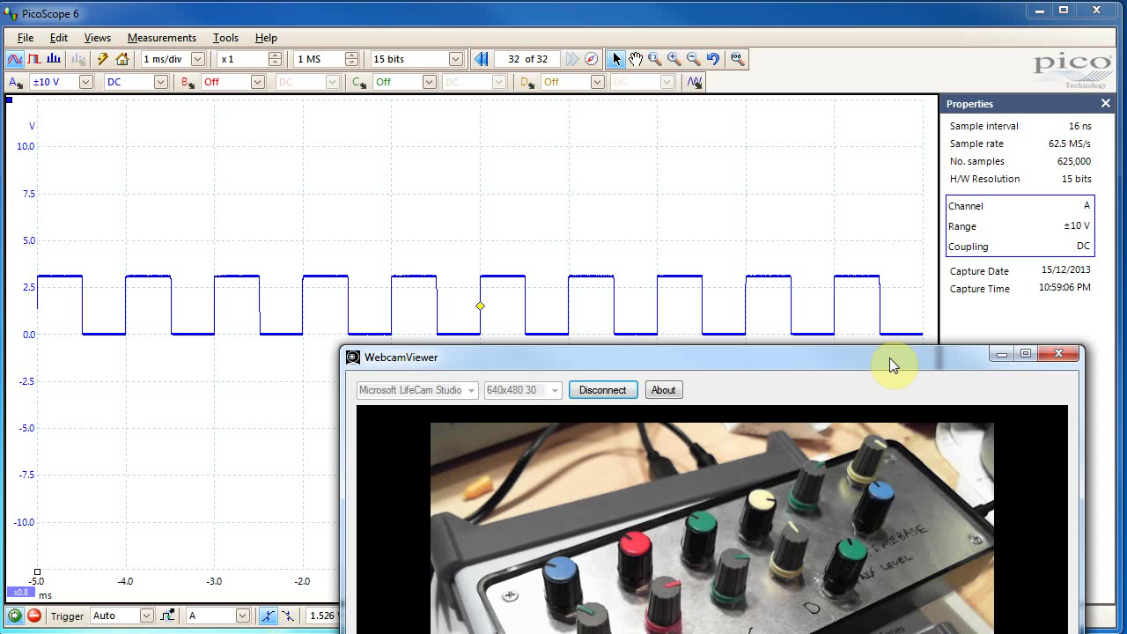
Narrow the PicoScope window, close its Properties panel, and place WebcamViewer beside it
left_click(786, 18)
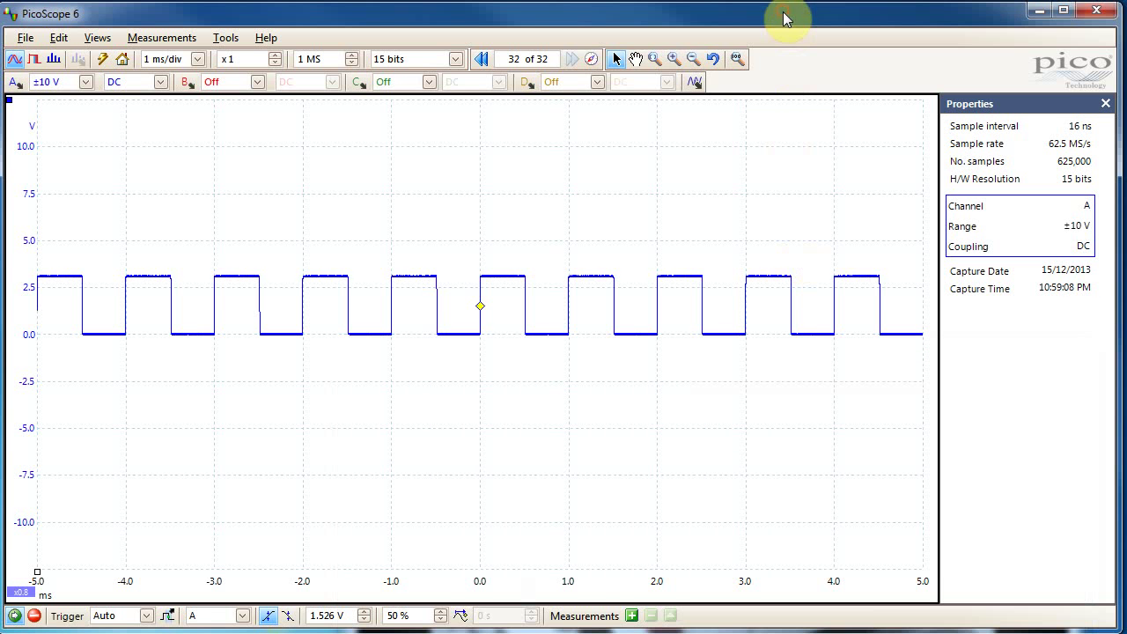
left_click_drag(1118, 315, 885, 309)
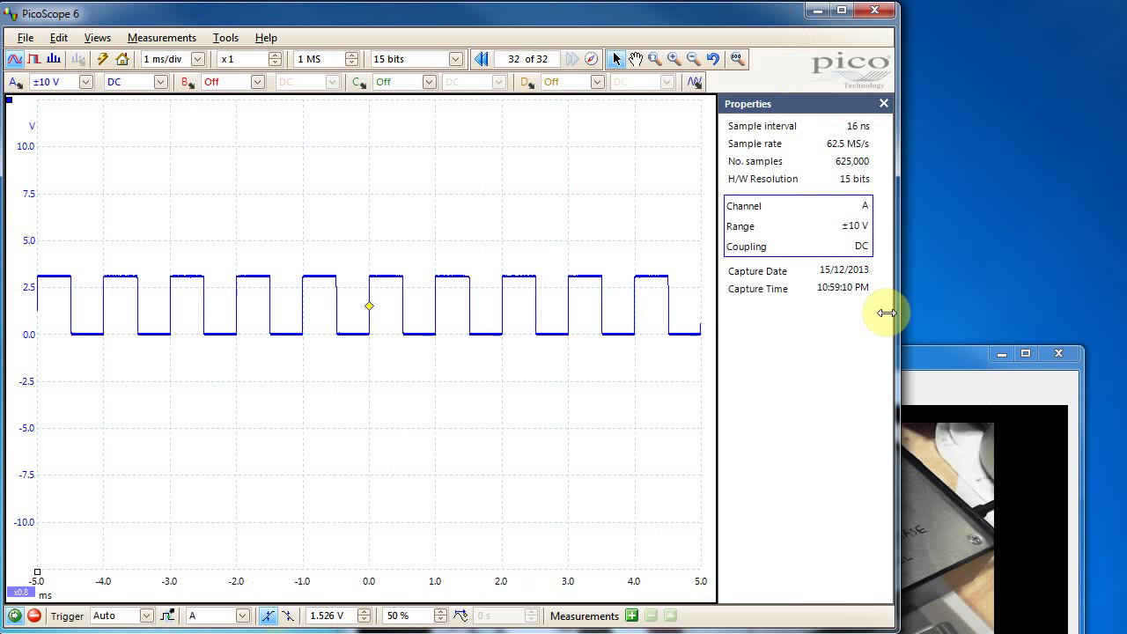
left_click_drag(969, 272, 839, 245)
left_click(870, 106)
left_click(870, 105)
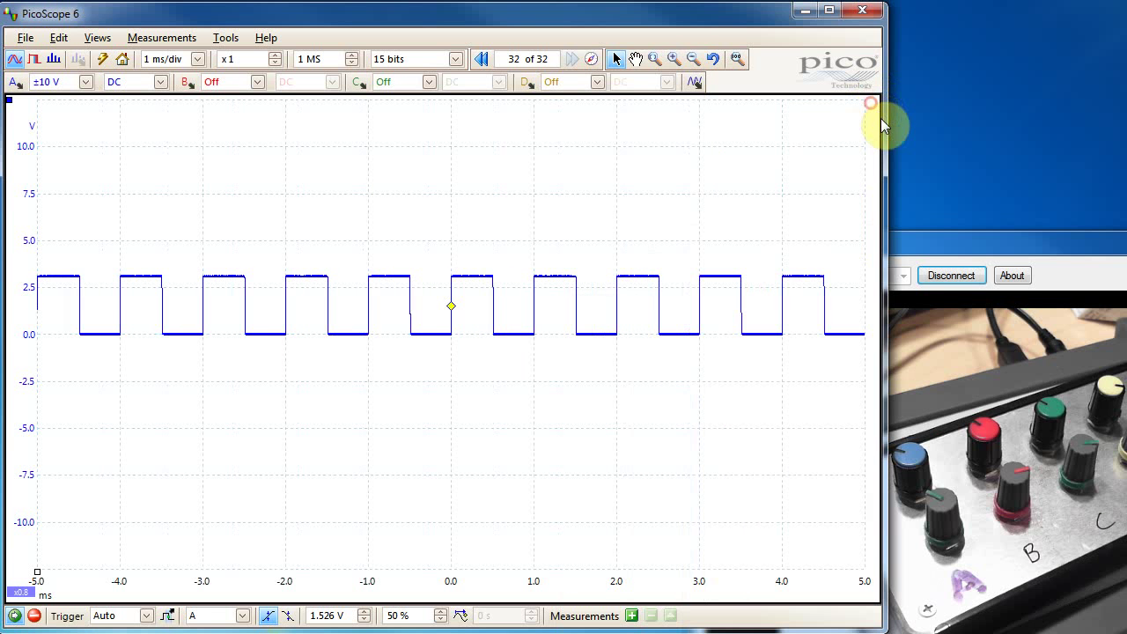
left_click_drag(884, 123, 696, 127)
left_click_drag(817, 243, 797, 66)
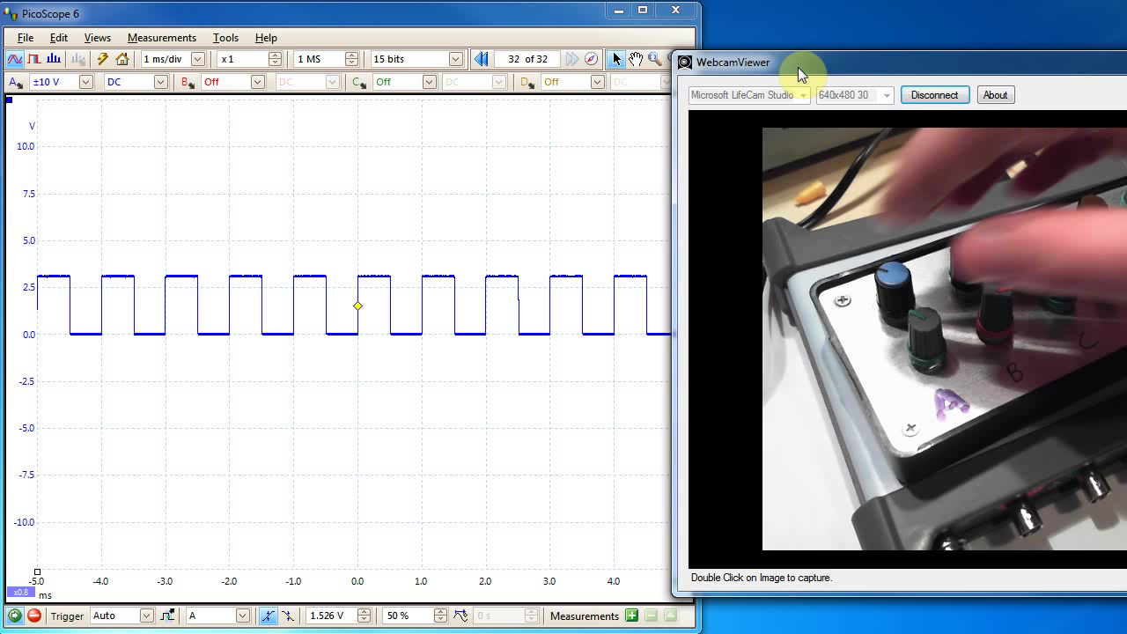
left_click(560, 18)
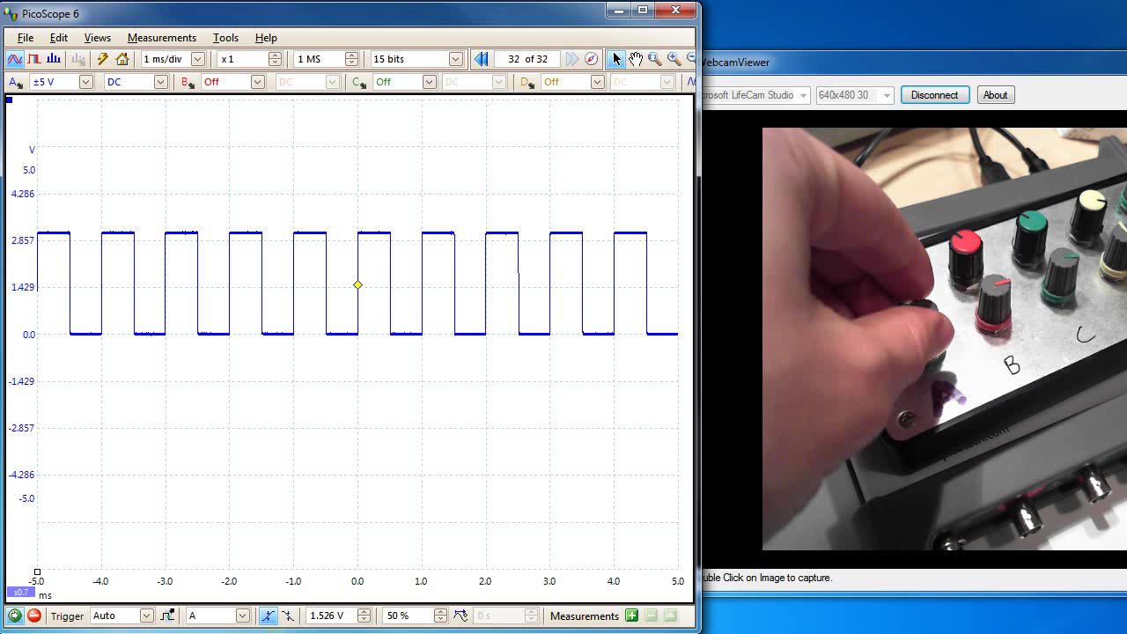
Drag channel A's vertical axis to shift its trace down the graph
left_click_drag(27, 329, 27, 255)
left_click_drag(28, 419, 27, 479)
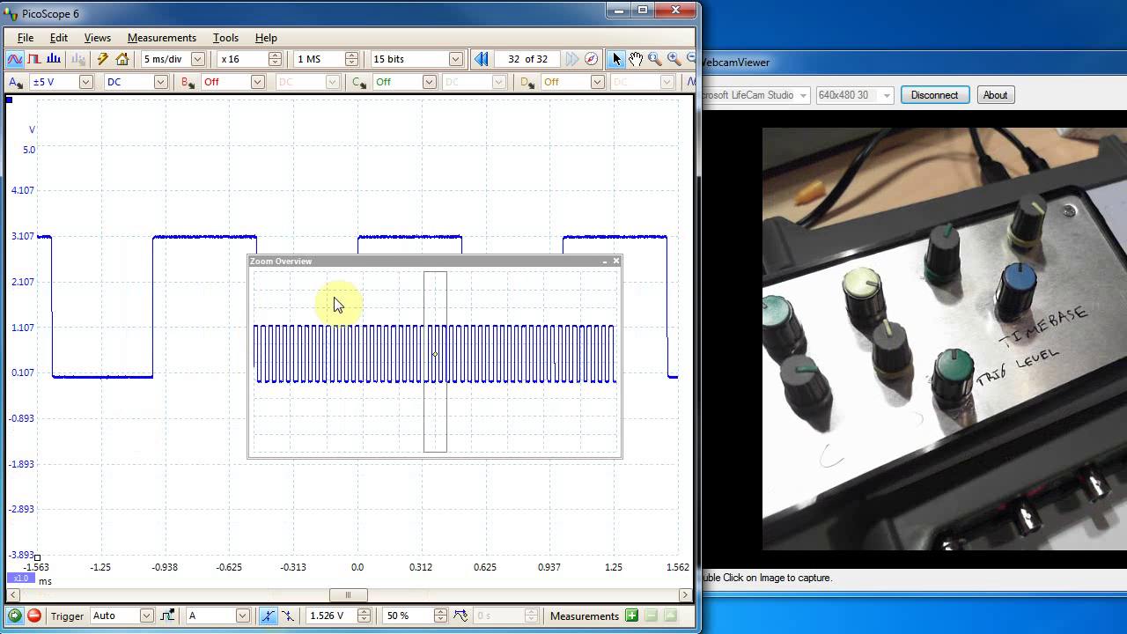
Move the Zoom Overview to the lower right and collapse it
left_click_drag(362, 262, 546, 535)
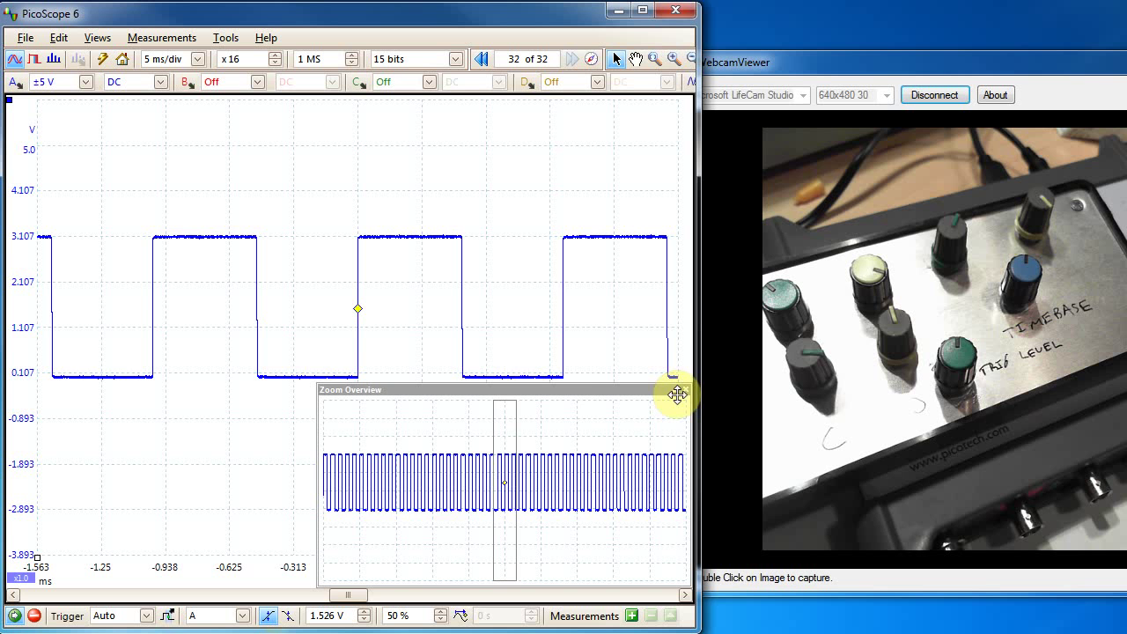
left_click(674, 390)
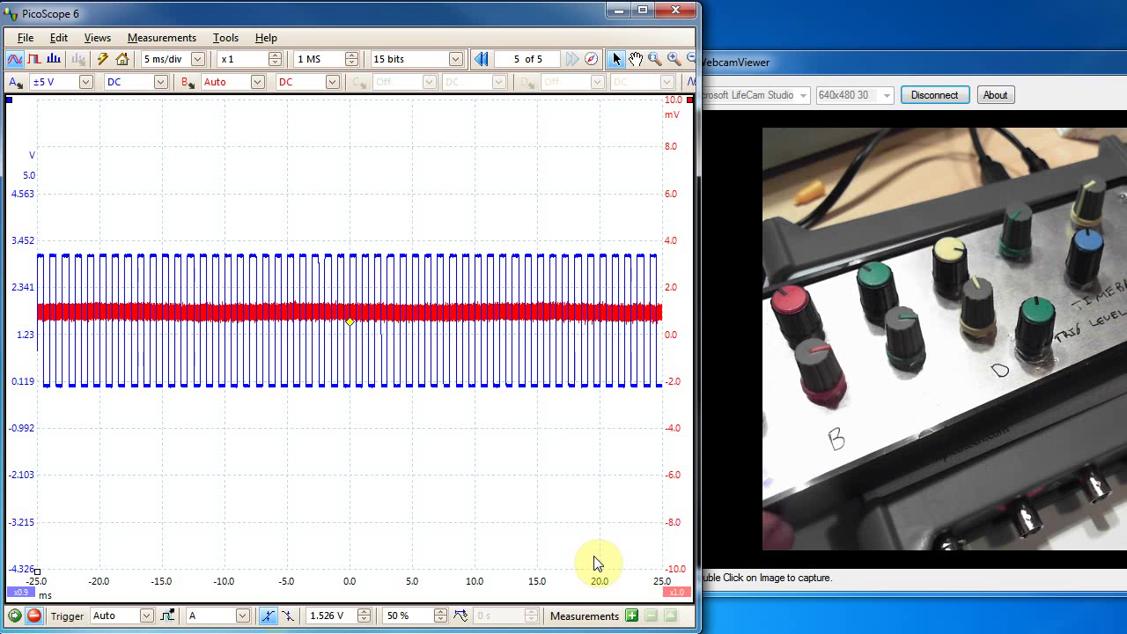
Resume PicoScope capturing from the Start button
left_click(14, 617)
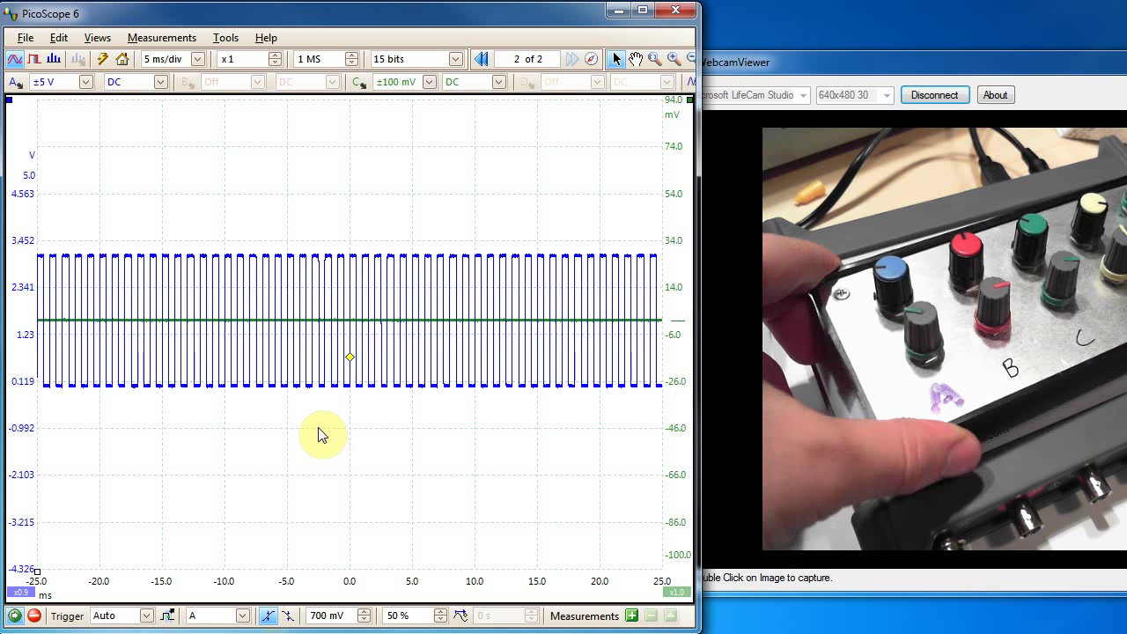
Set the sampling resolution to 14 bits and disconnect the WebcamViewer feed
left_click(423, 66)
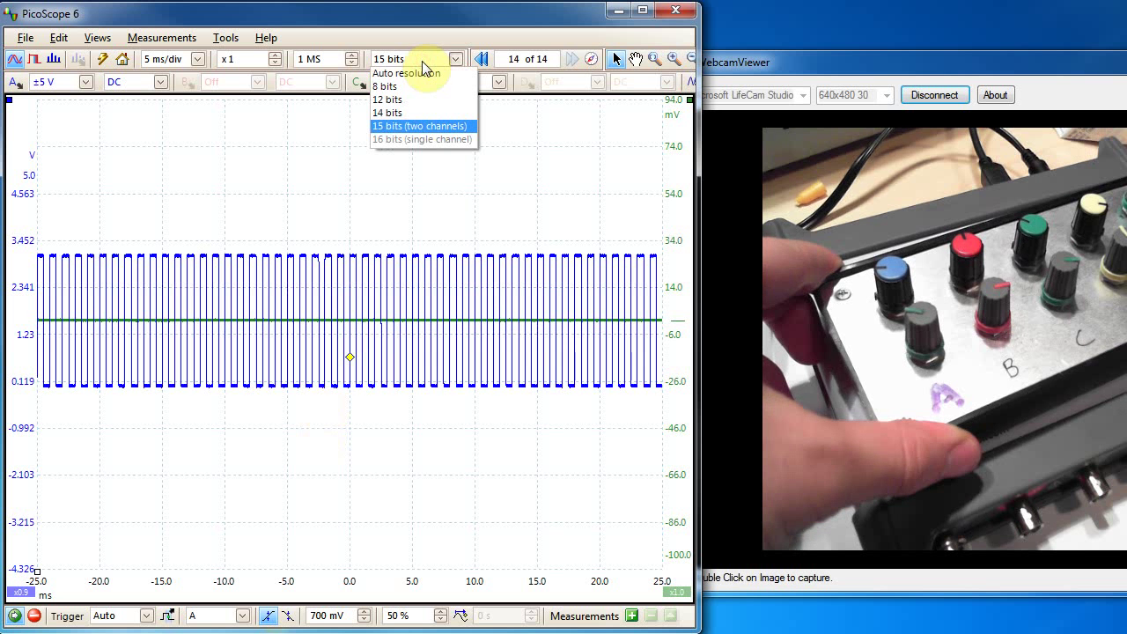
left_click(421, 112)
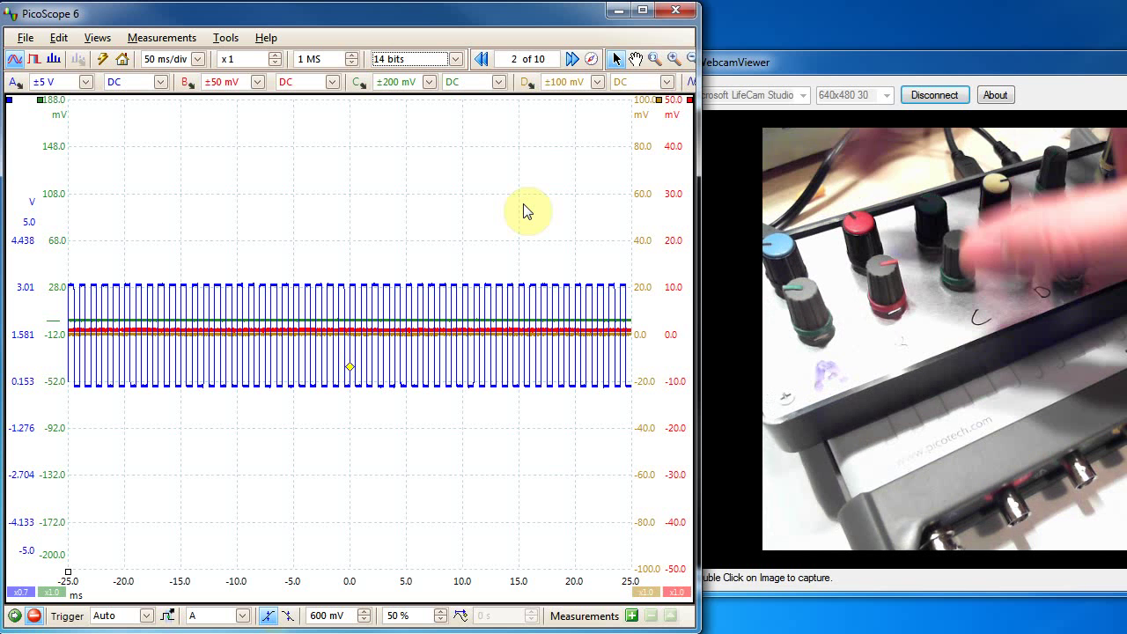
left_click(935, 95)
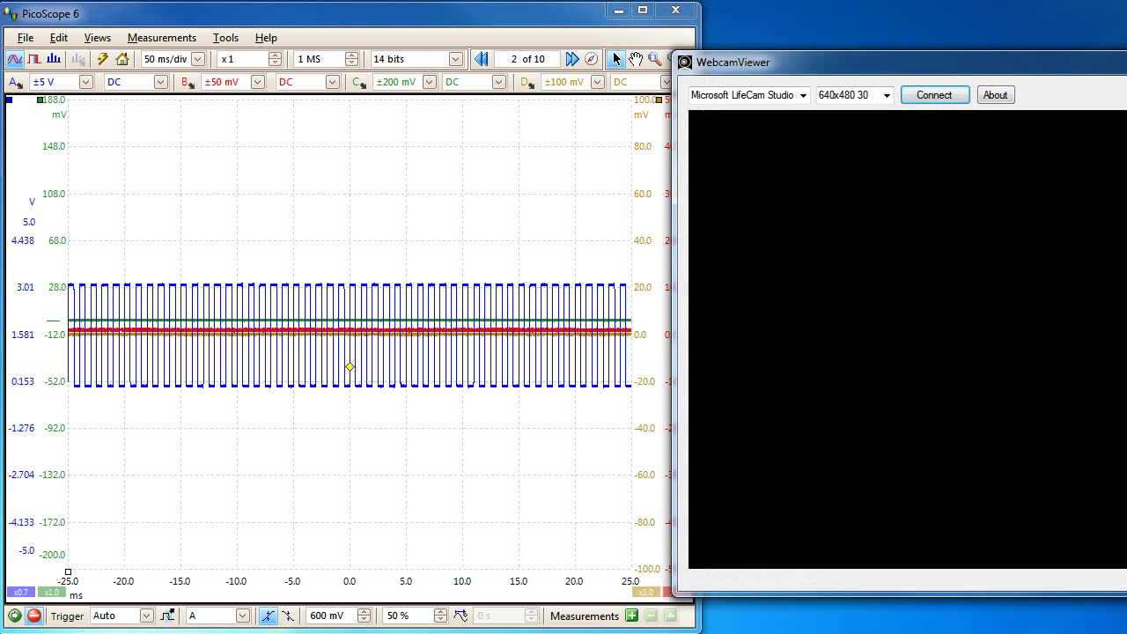